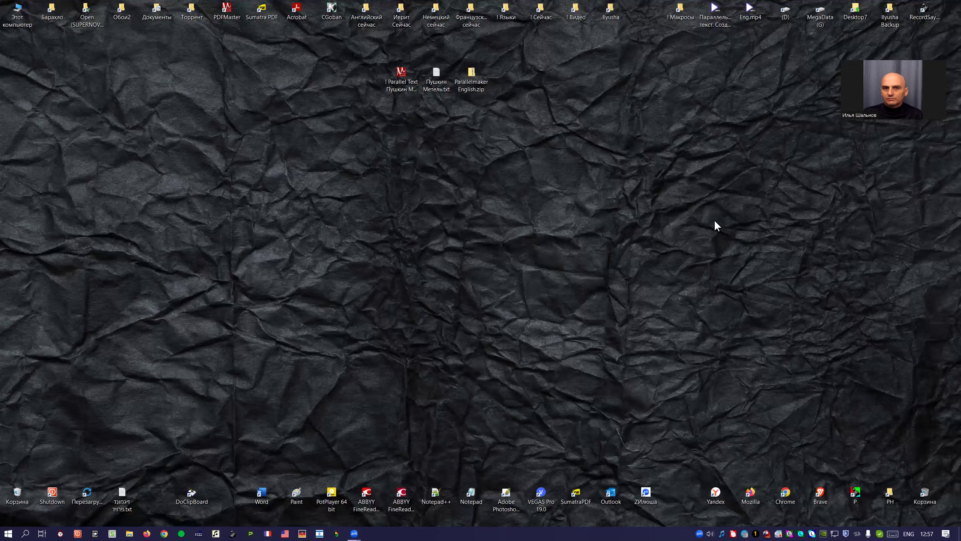
Open the sample parallel-text PDF of Пушкин Метель from the desktop, examine its English-Russian sentence pages, and close it
{"action": "left_click", "coordinate": [406, 93]}
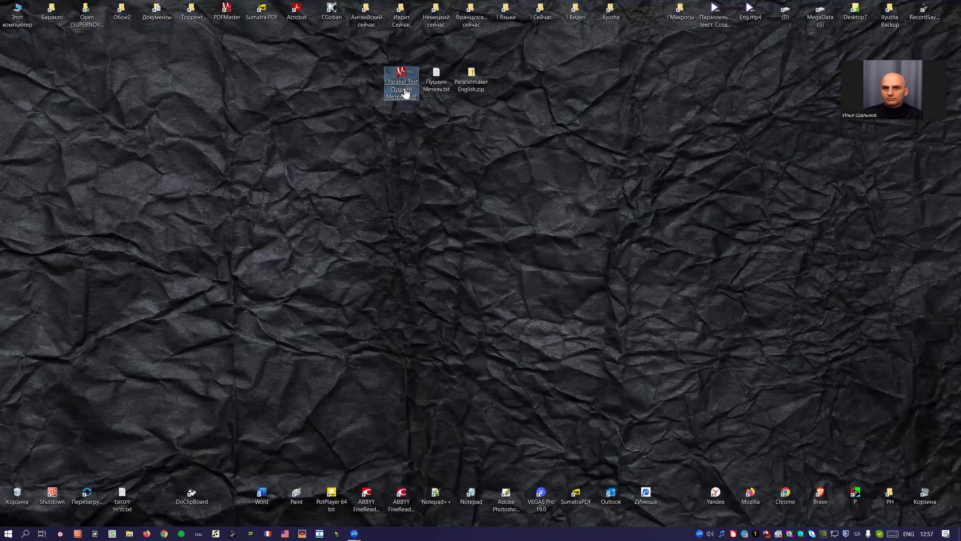
{"action": "double_click", "coordinate": [406, 93]}
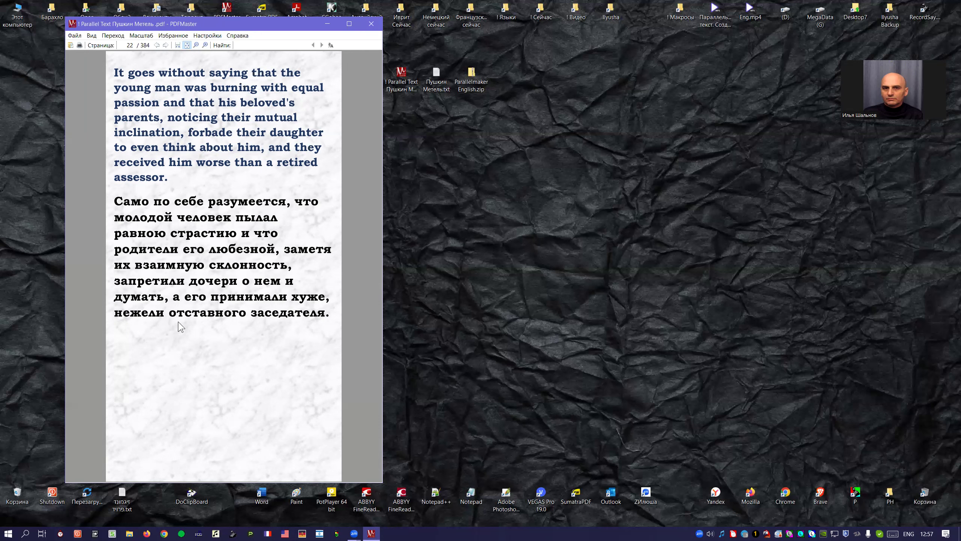
{"action": "scroll", "coordinate": [179, 276], "scroll_direction": "down", "scroll_amount": 1}
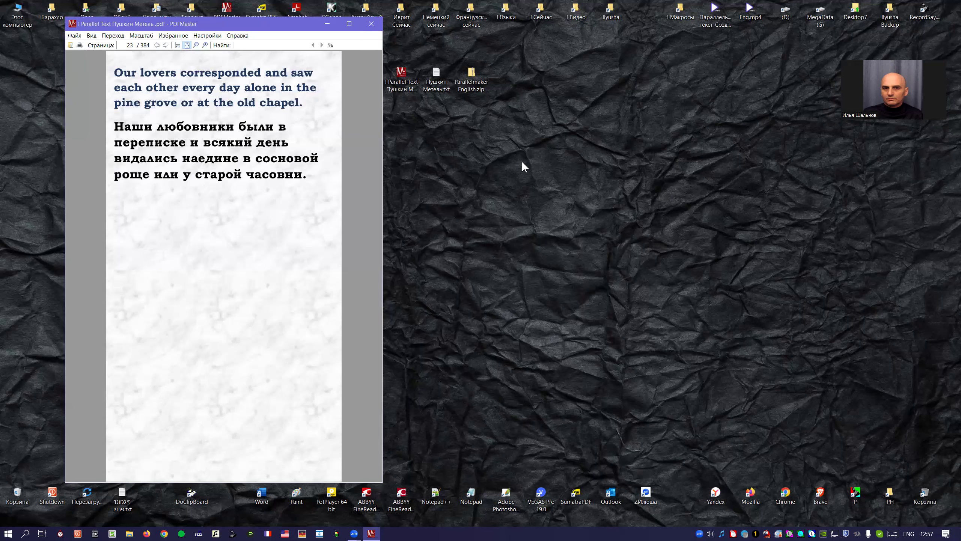
{"action": "left_click", "coordinate": [562, 177]}
{"action": "left_click_drag", "start_coordinate": [244, 22], "coordinate": [281, 57]}
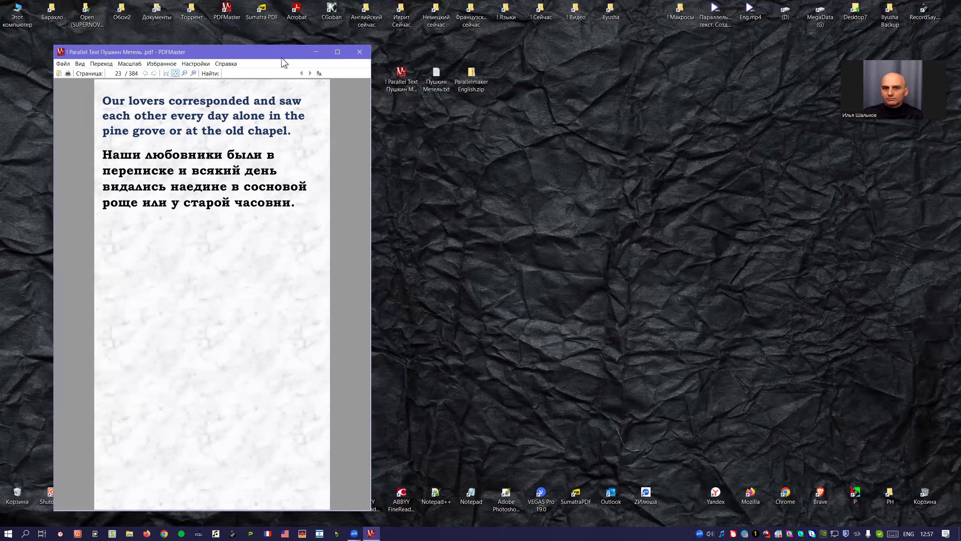
{"action": "left_click", "coordinate": [359, 52]}
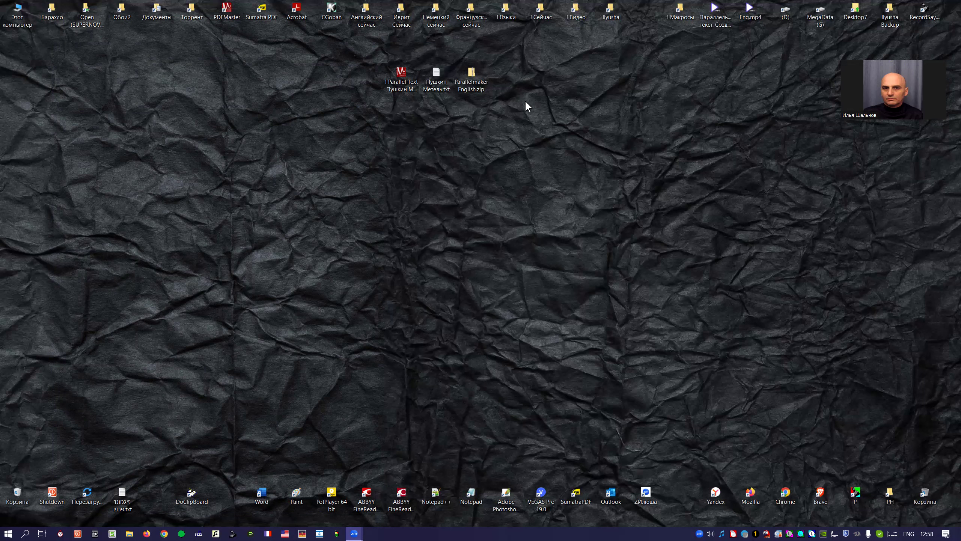
Copy the entire text of Пушкин Метель.txt to the clipboard and close the file
{"action": "double_click", "coordinate": [435, 74]}
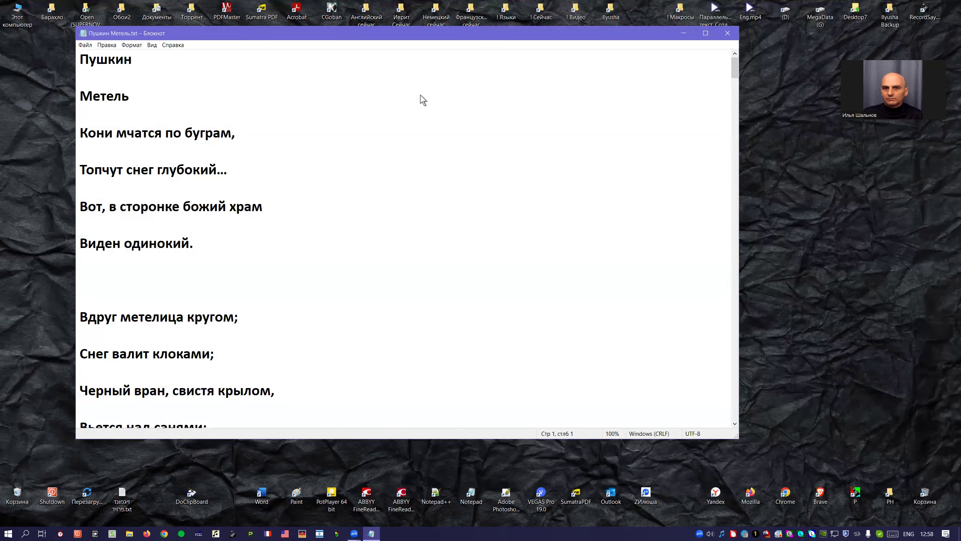
{"action": "right_click", "coordinate": [421, 95]}
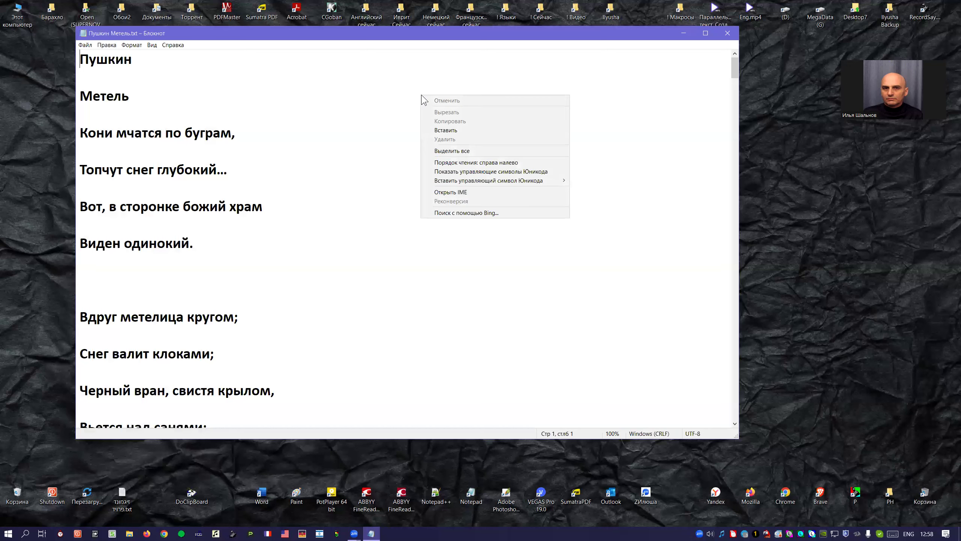
{"action": "left_click", "coordinate": [463, 150]}
{"action": "right_click", "coordinate": [454, 123]}
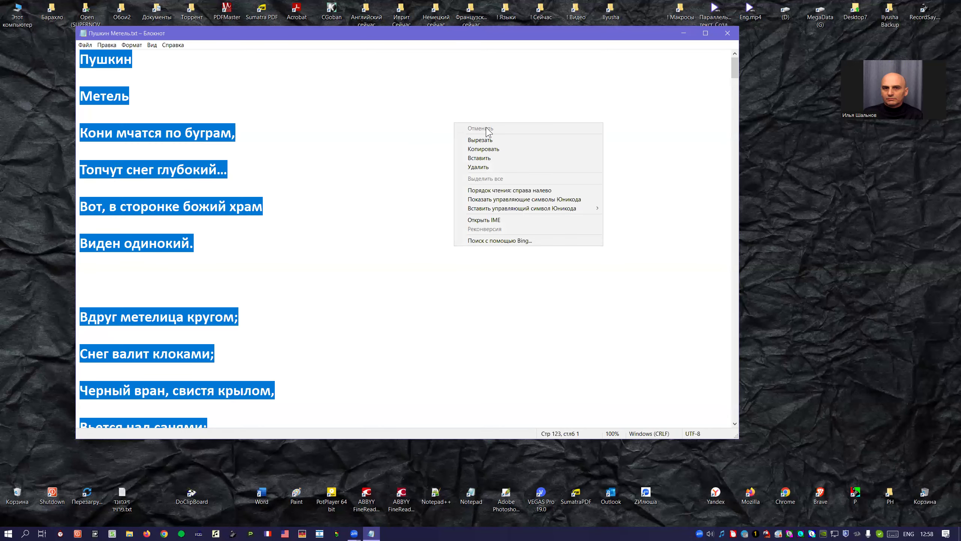
{"action": "left_click", "coordinate": [484, 148]}
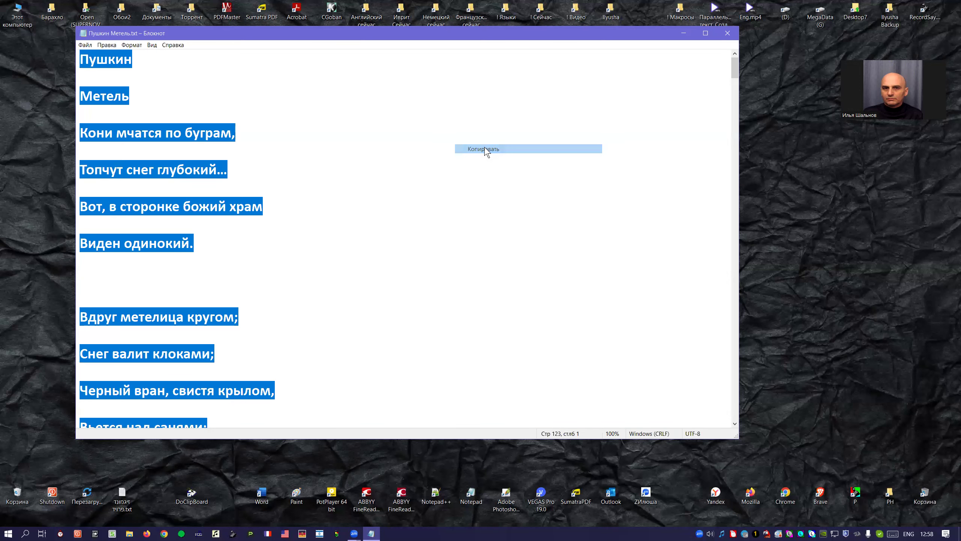
{"action": "left_click", "coordinate": [728, 33]}
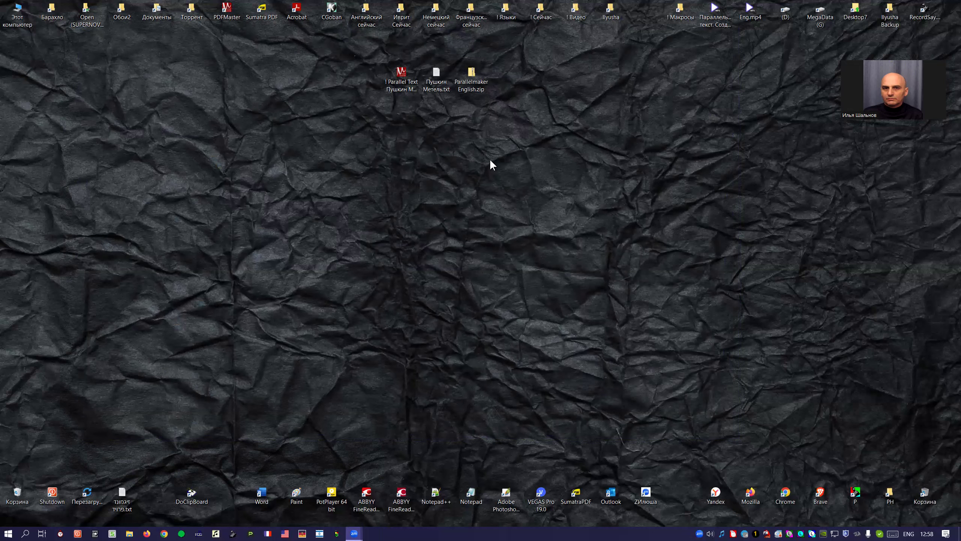
Open ! English-Foreign.docm from the Parallelmaker English.zip archive on the desktop
{"action": "left_click", "coordinate": [473, 85]}
{"action": "key", "text": "Return"}
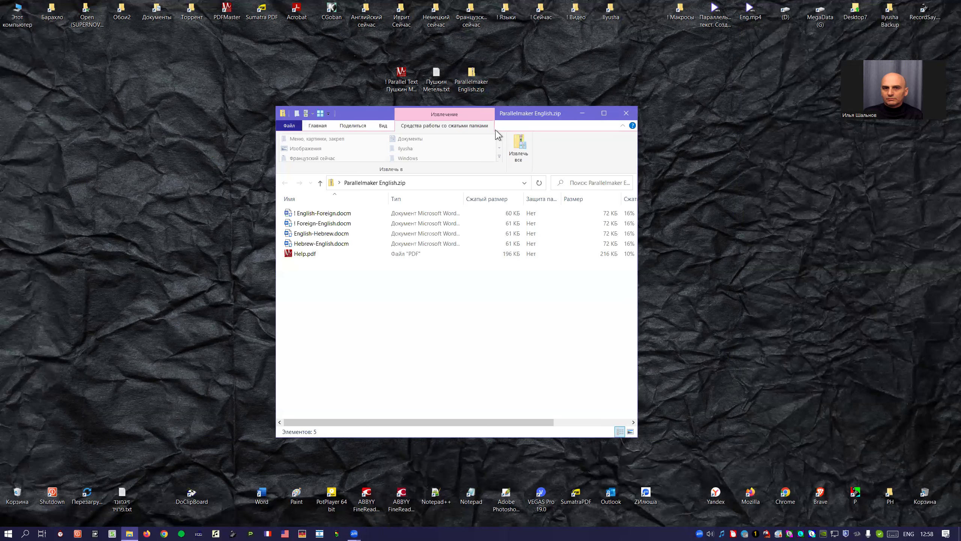
{"action": "left_click", "coordinate": [311, 213]}
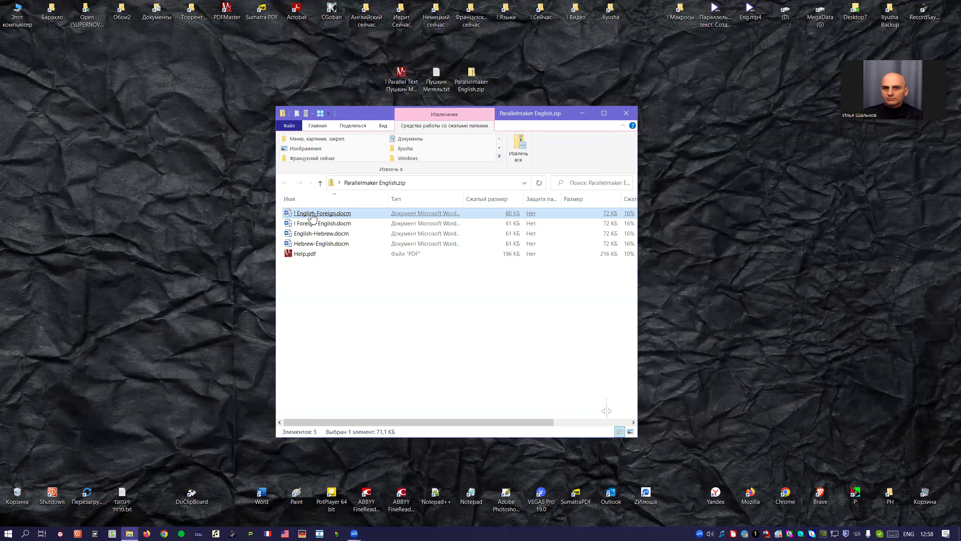
{"action": "left_click", "coordinate": [313, 214]}
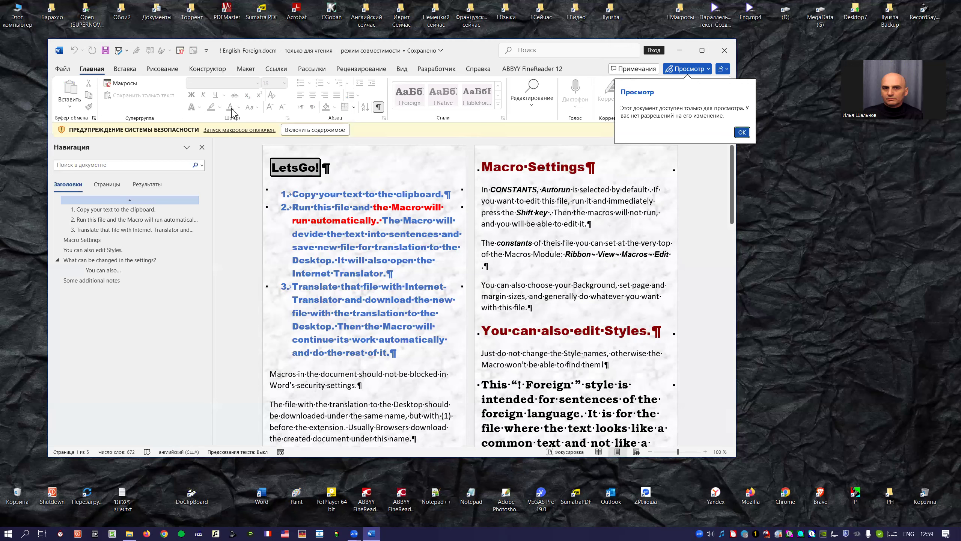
Open the AutoOpen macro's code for editing, examine the constants at the start of the module, and close the code editor
{"action": "left_click", "coordinate": [180, 51]}
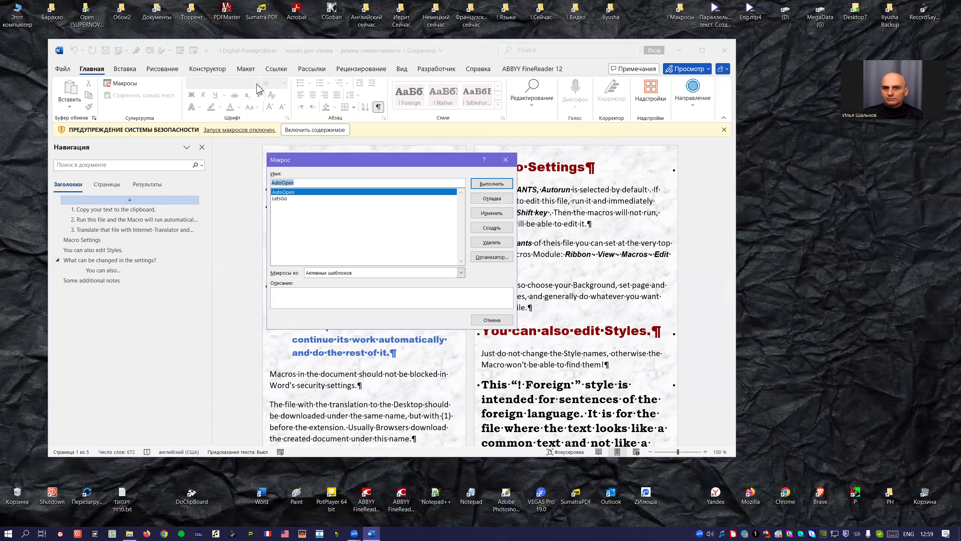
{"action": "left_click", "coordinate": [485, 215]}
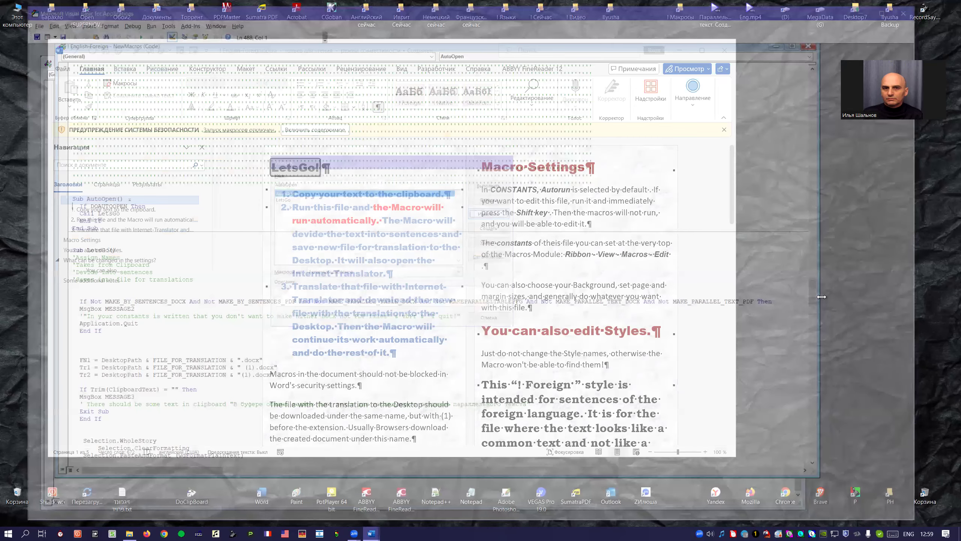
{"action": "left_click_drag", "start_coordinate": [821, 296], "coordinate": [838, 50]}
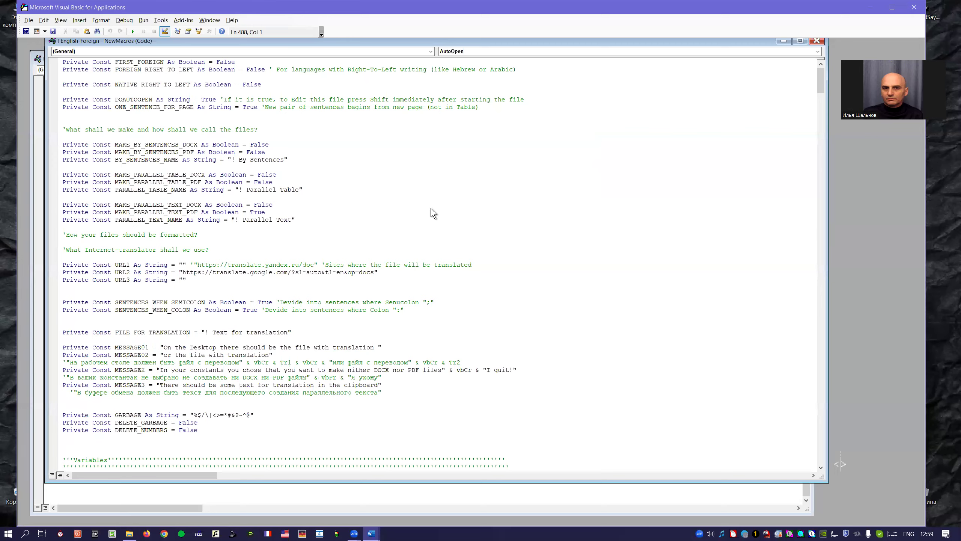
{"action": "left_click", "coordinate": [914, 8]}
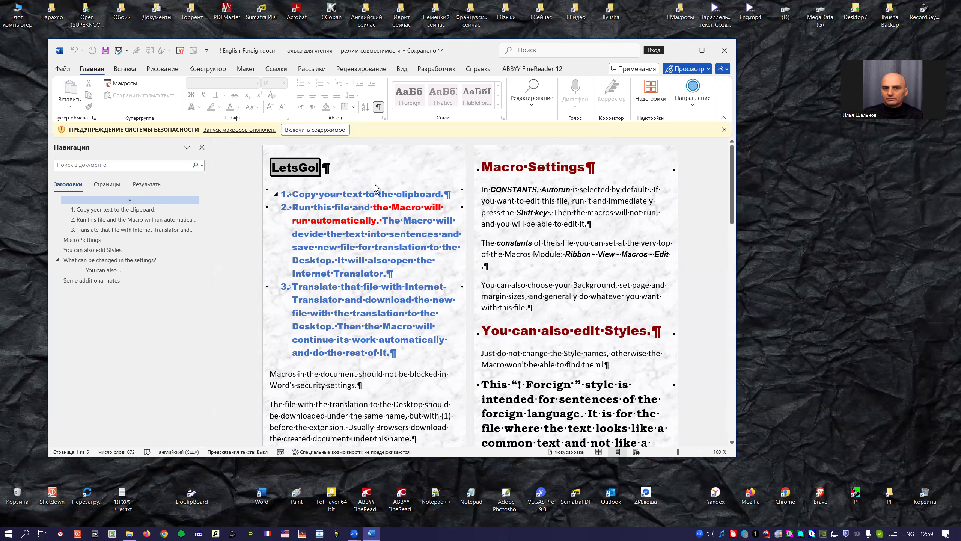
Enable the document's blocked macro content and translate the generated ! Text for translation.docx into English with Google Translate
{"action": "left_click", "coordinate": [314, 131]}
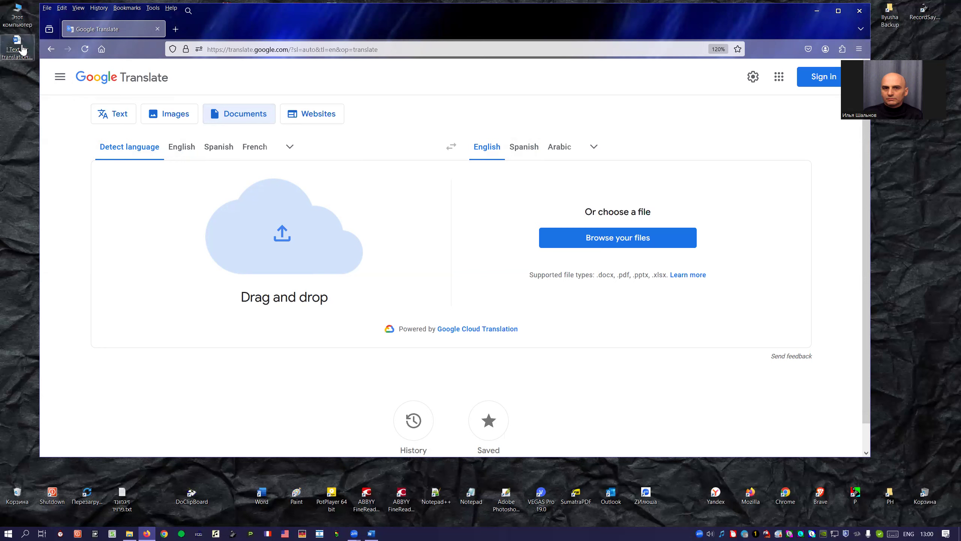
{"action": "left_click_drag", "start_coordinate": [18, 44], "coordinate": [272, 273]}
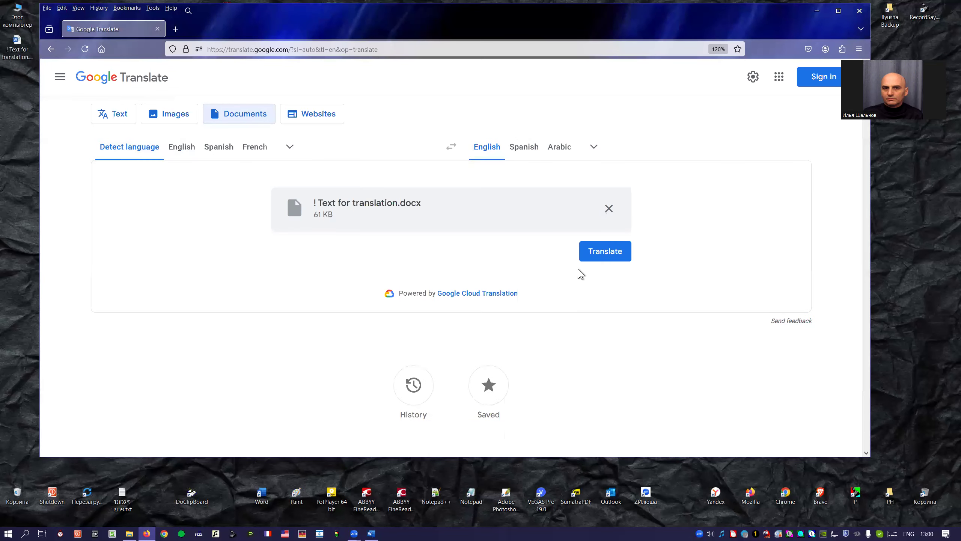
{"action": "left_click", "coordinate": [625, 253]}
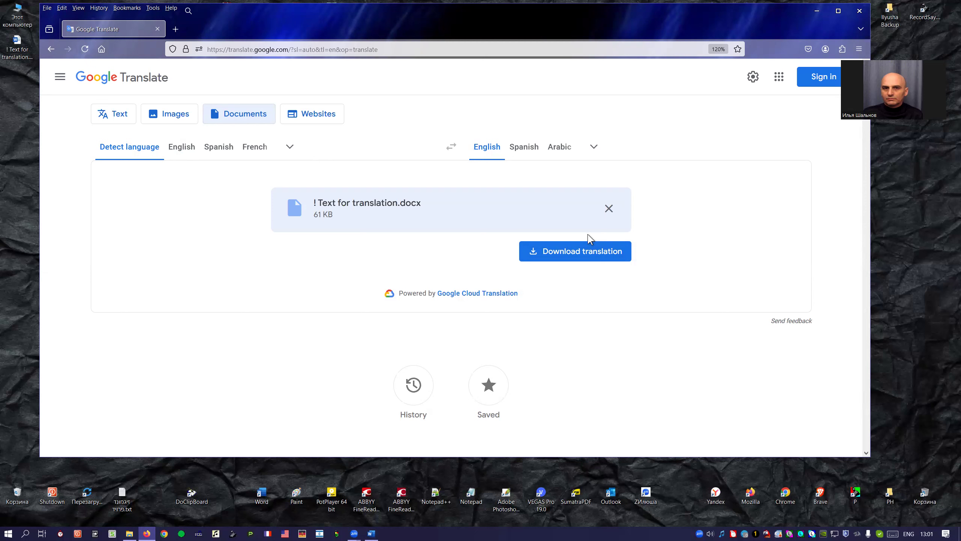
Download the translated document to the desktop and close the browser
{"action": "left_click", "coordinate": [596, 254]}
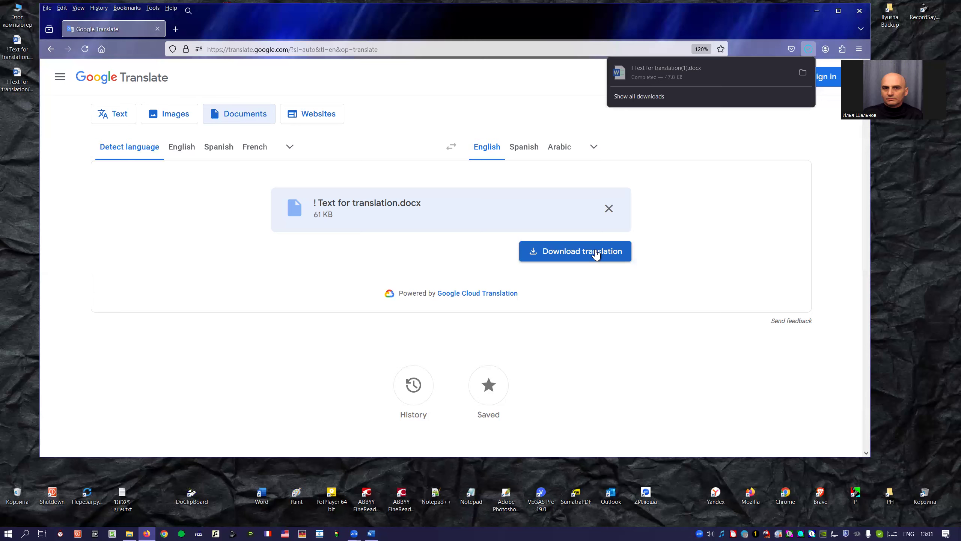
{"action": "left_click", "coordinate": [860, 11]}
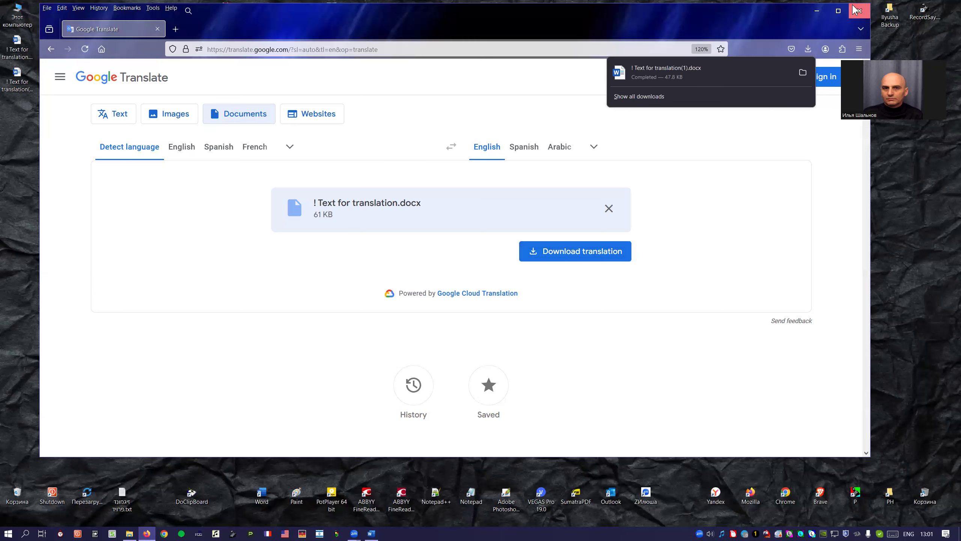
{"action": "left_click", "coordinate": [722, 92]}
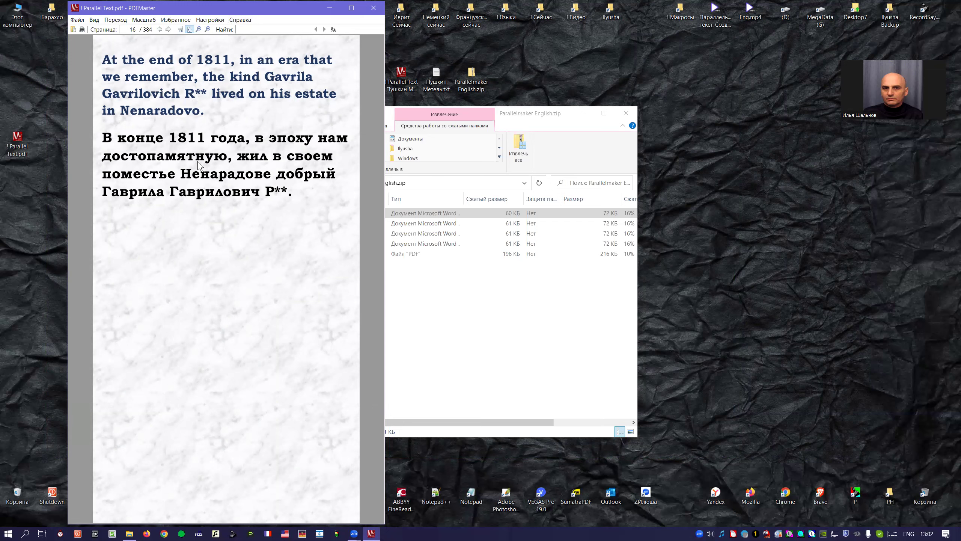
Page through the sentence pairs in the generated ! Parallel Text.pdf and close the Parallelmaker English.zip window
{"action": "scroll", "coordinate": [197, 161], "scroll_direction": "down", "scroll_amount": 1}
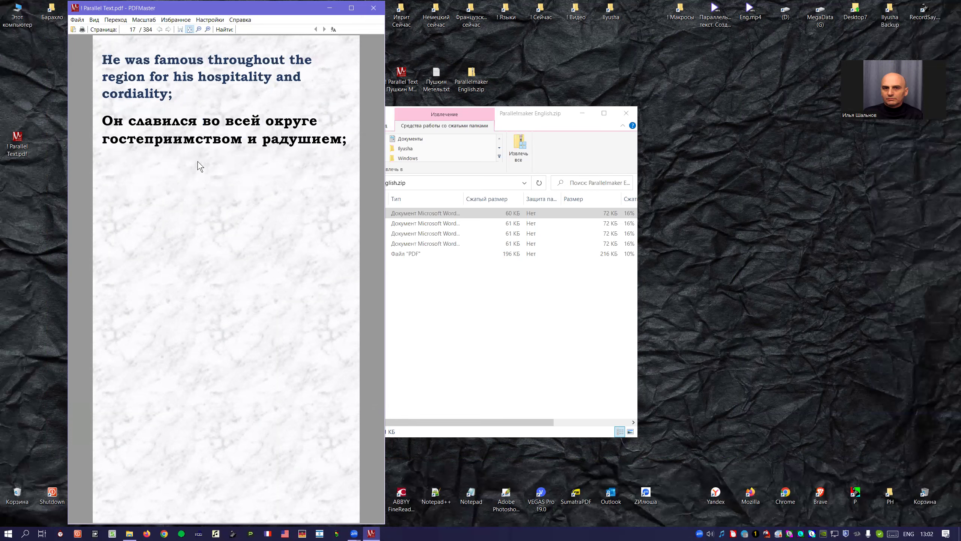
{"action": "scroll", "coordinate": [197, 161], "scroll_direction": "down", "scroll_amount": 1}
{"action": "scroll", "coordinate": [198, 162], "scroll_direction": "down", "scroll_amount": 1}
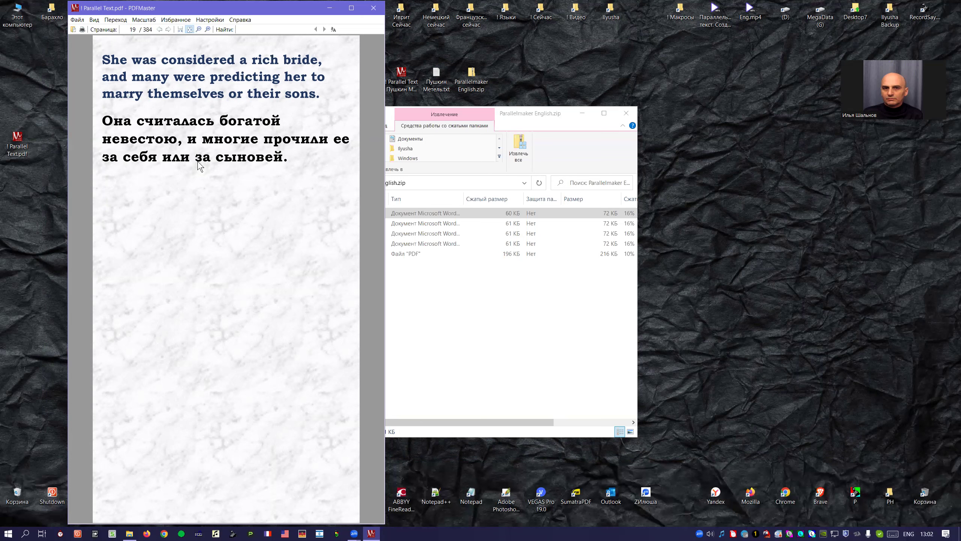
{"action": "left_click", "coordinate": [626, 113]}
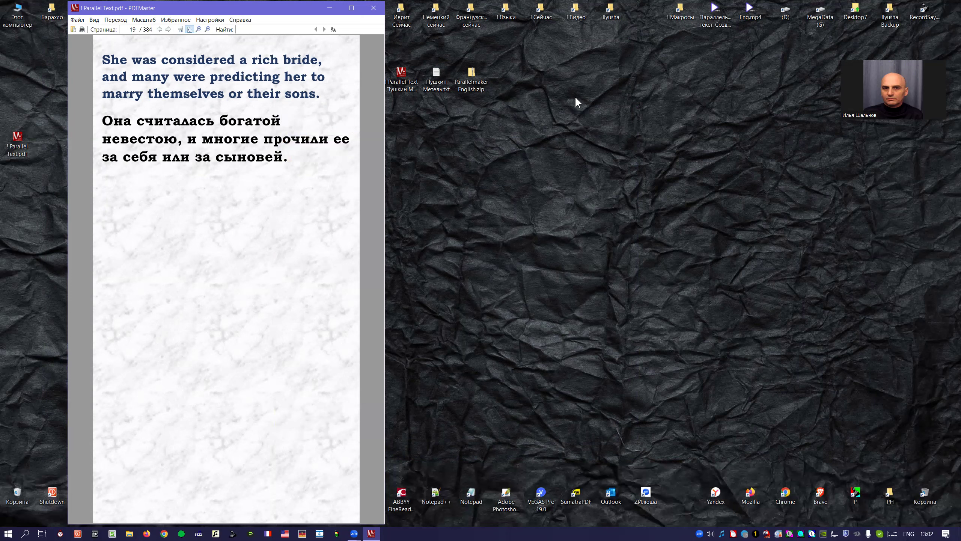
{"action": "left_click", "coordinate": [591, 83]}
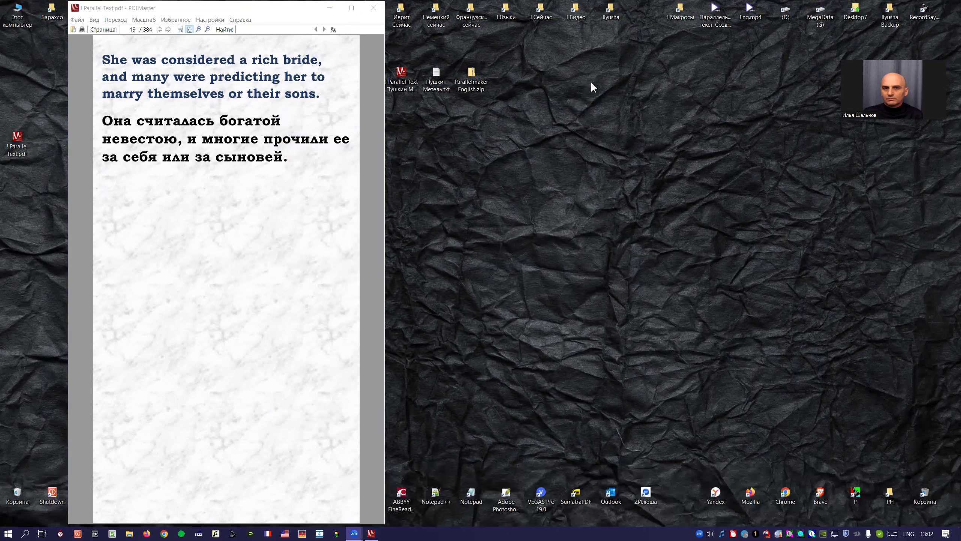